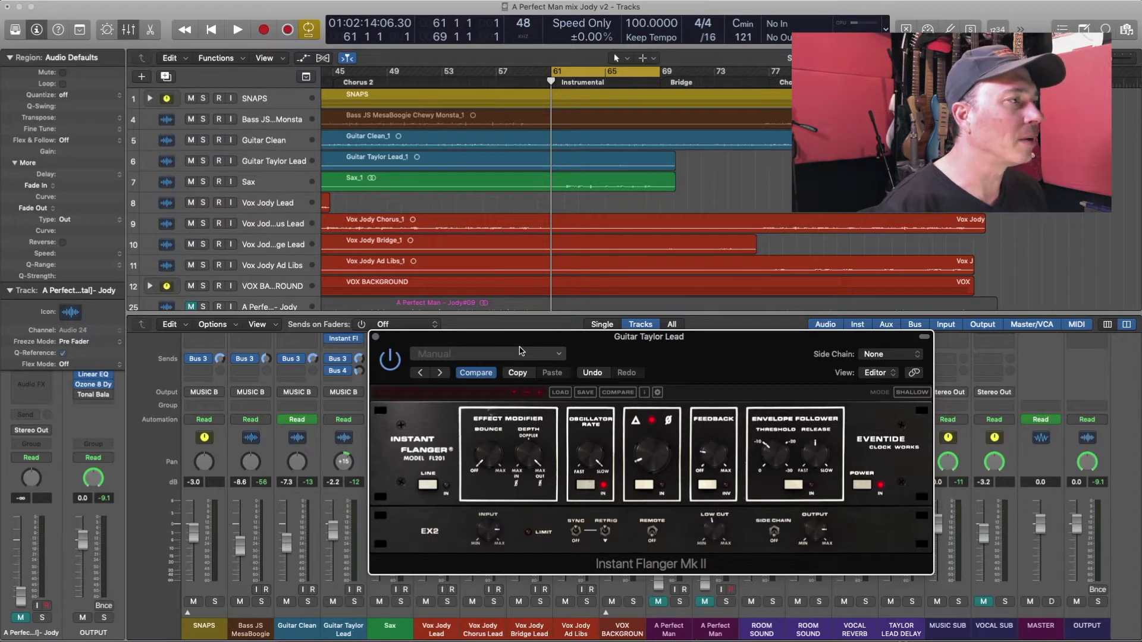
# Step: Nudge the flanger window higher and play the guitar lead section twice to hear the line input
pyautogui.press('space')
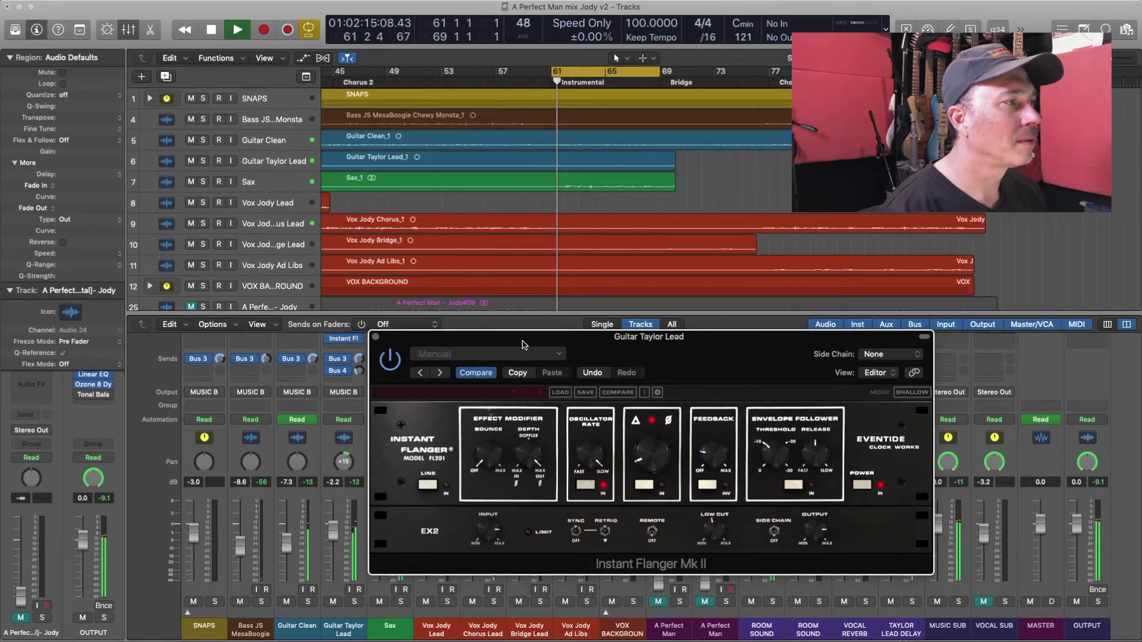
pyautogui.moveTo(523, 340); pyautogui.dragTo(523, 326)
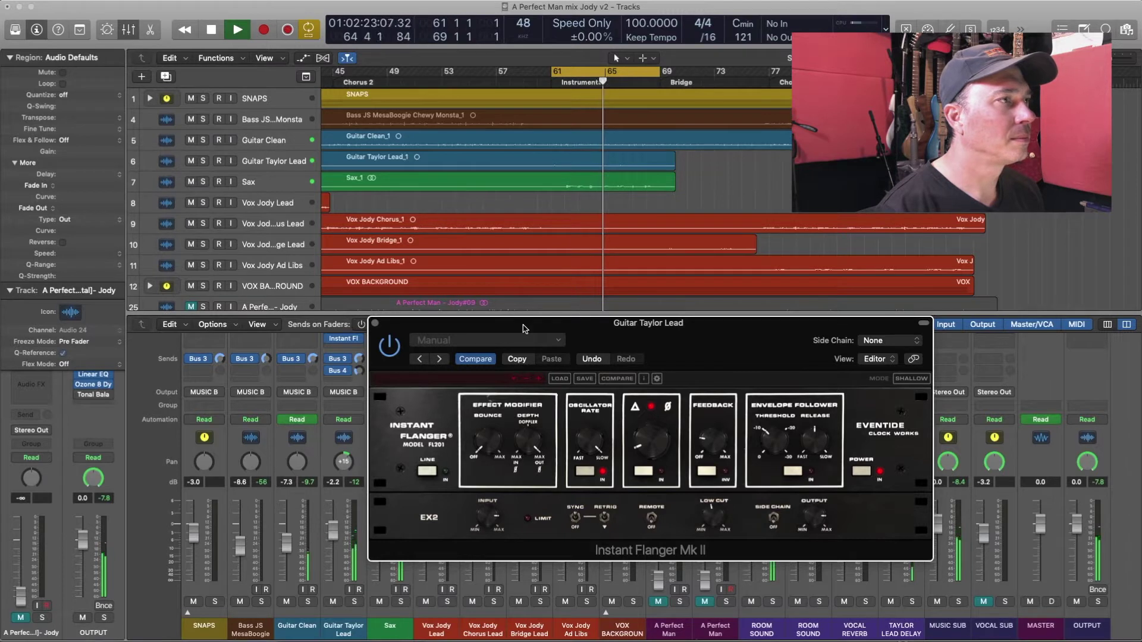
pyautogui.press('space')
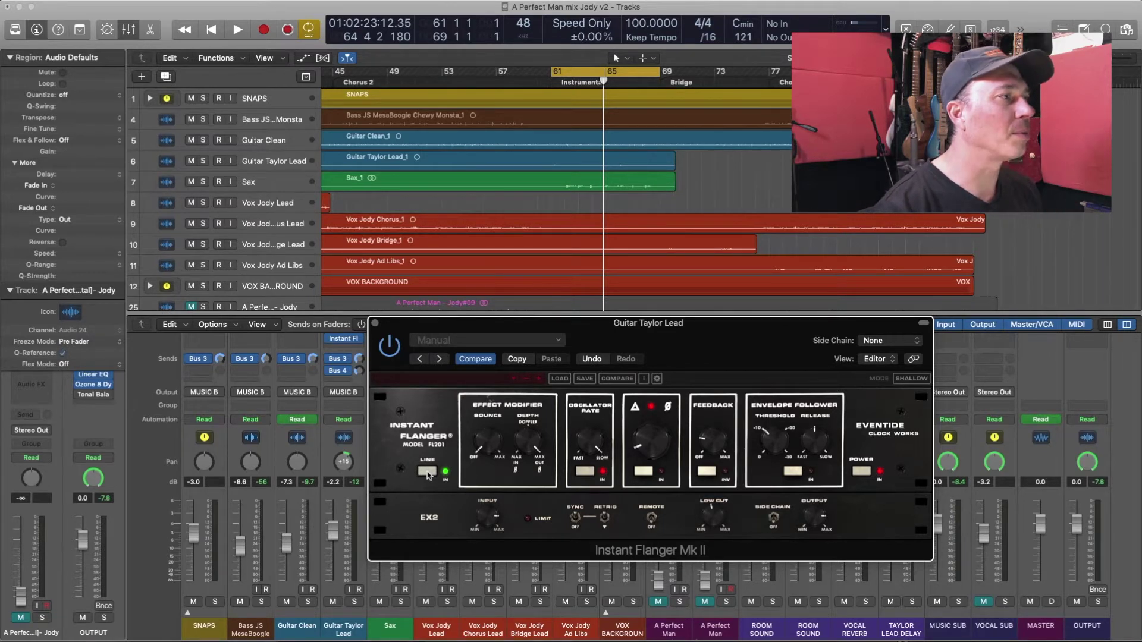
pyautogui.press('space')
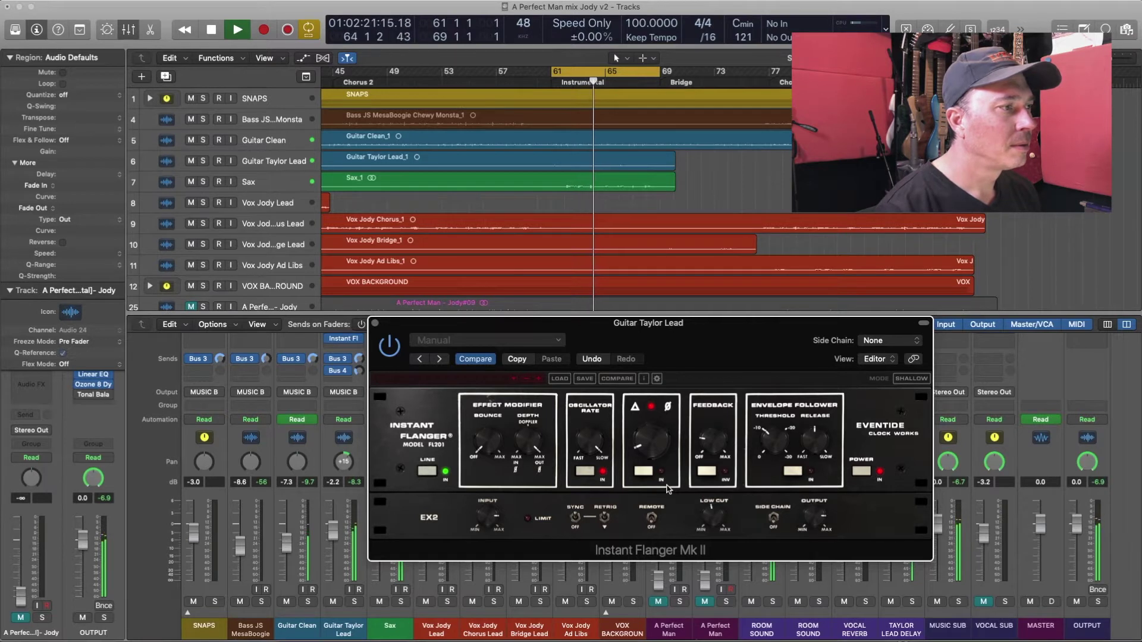
pyautogui.press('space')
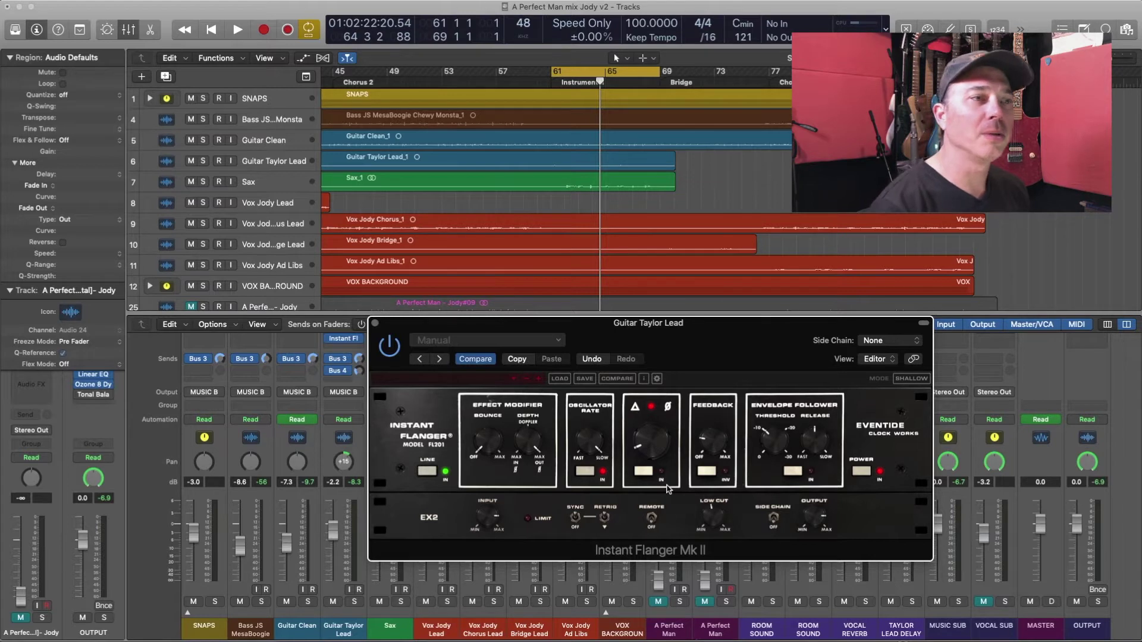
# Step: Audition the guitar lead in Deep mode, then settle the flanger on Wide mode
pyautogui.click(910, 379)
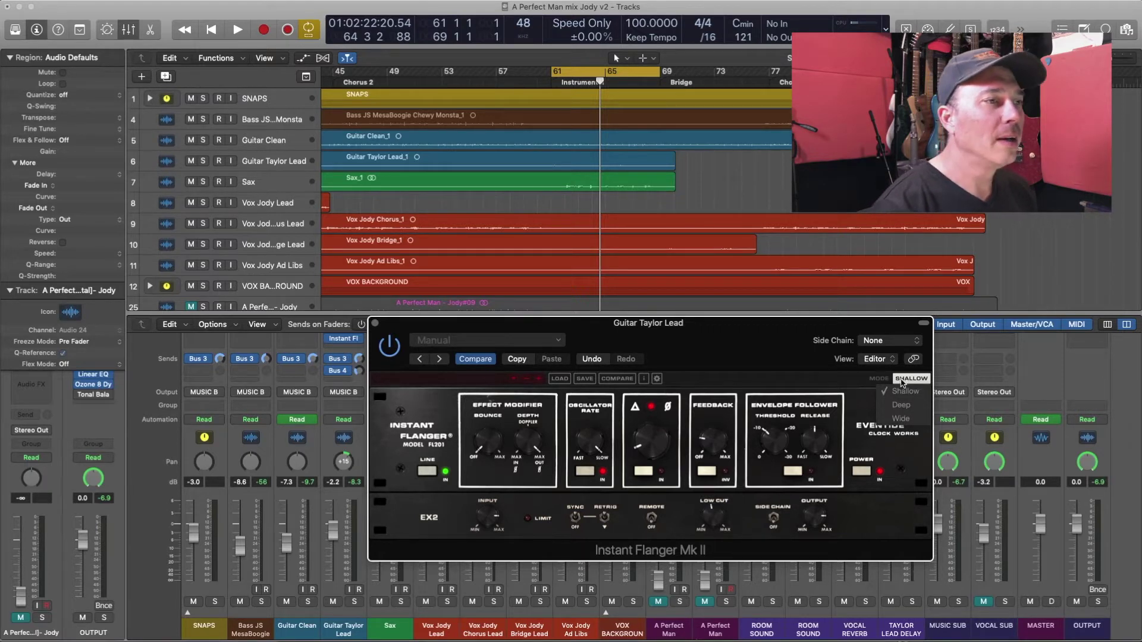
pyautogui.click(906, 381)
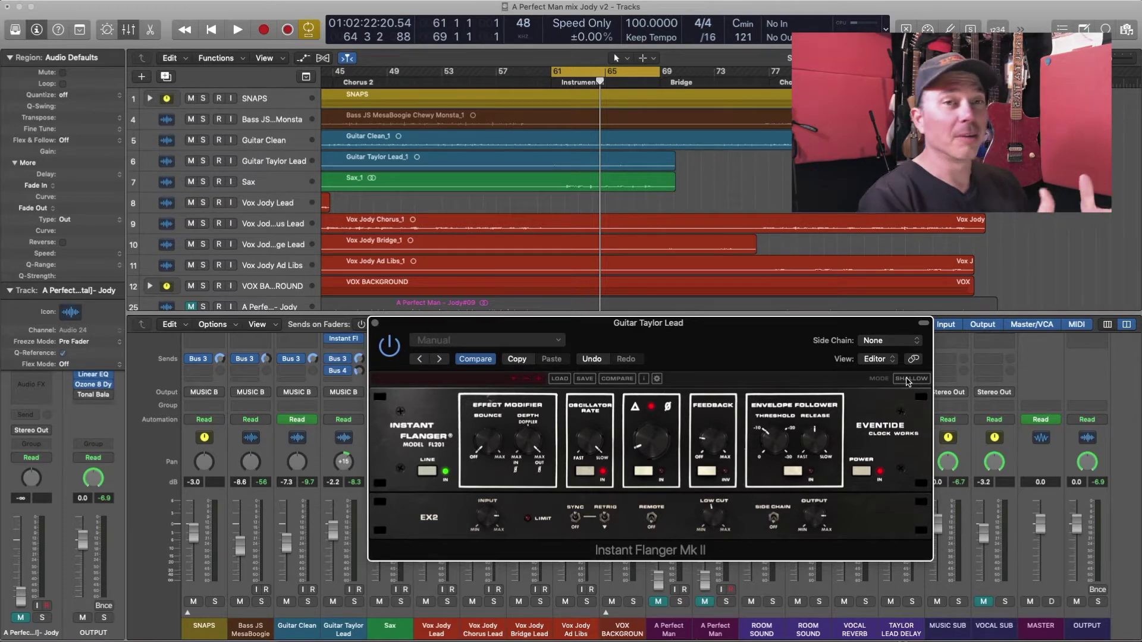
pyautogui.click(908, 381)
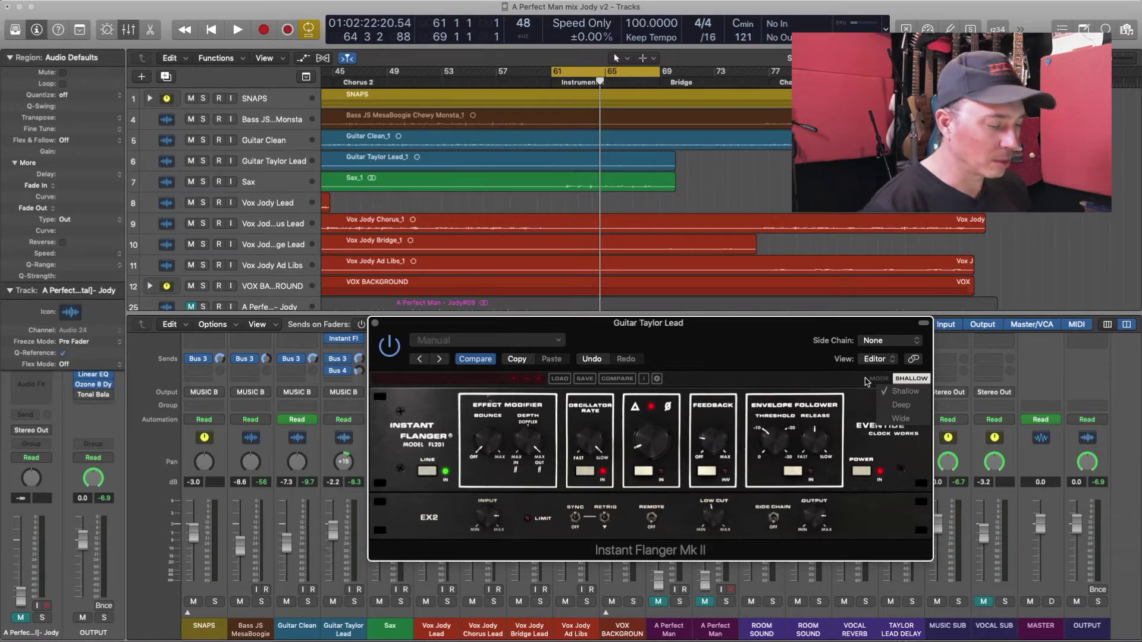
pyautogui.press('space')
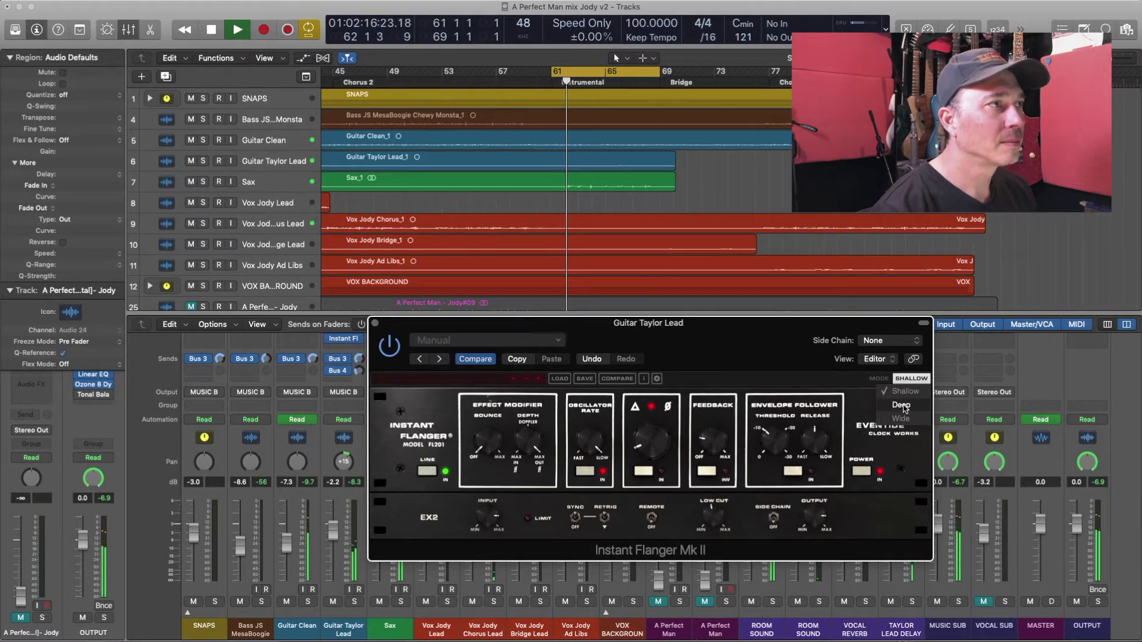
pyautogui.click(902, 406)
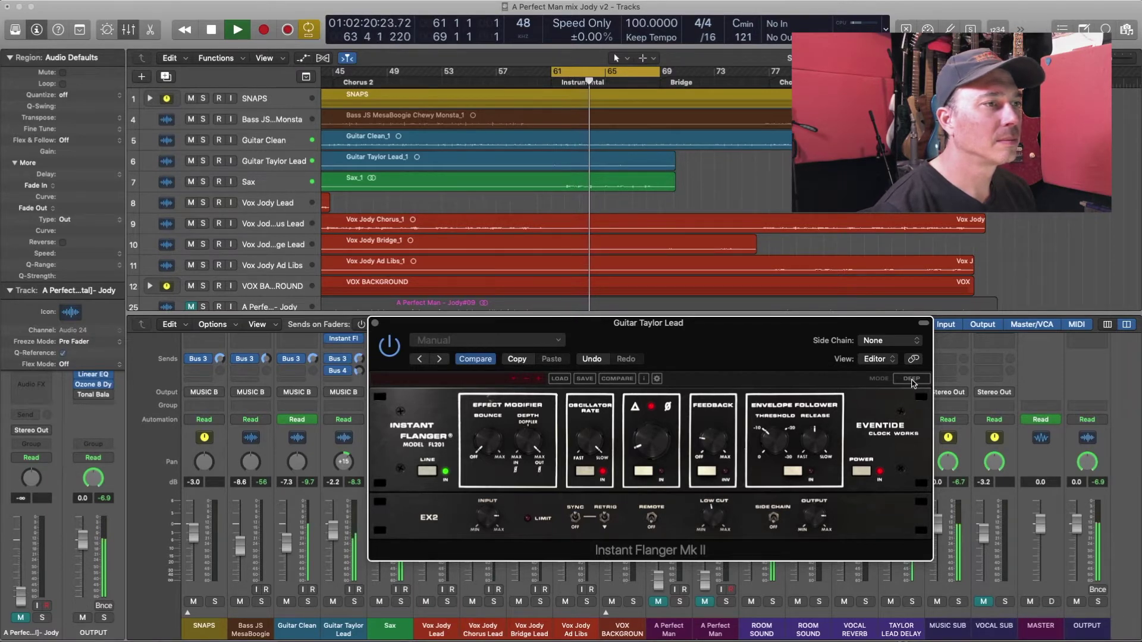
pyautogui.click(912, 380)
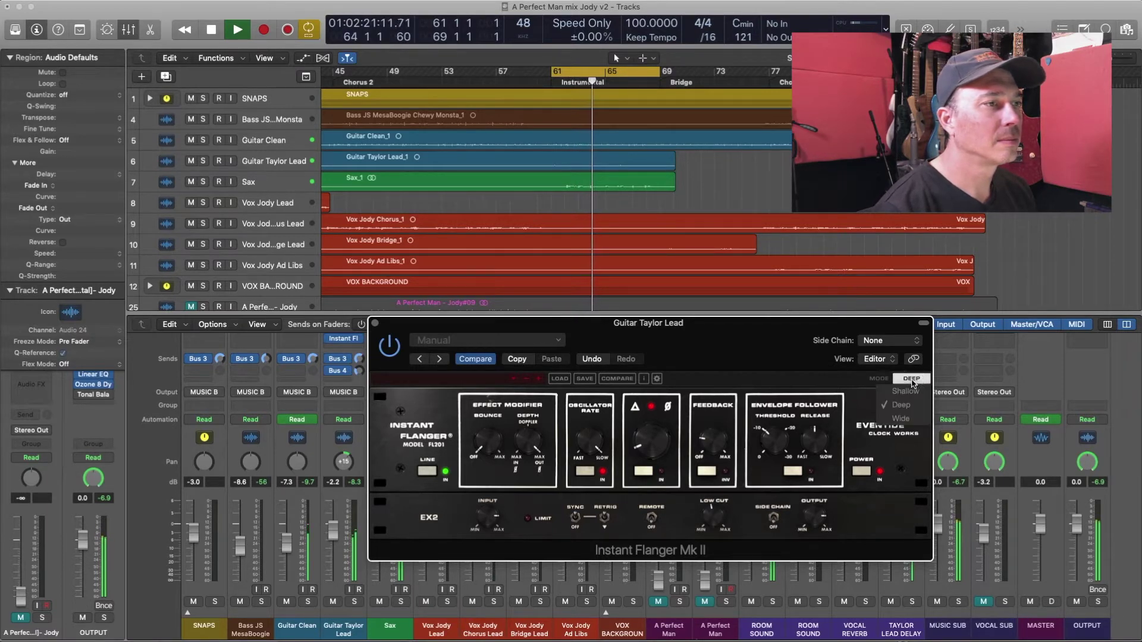
pyautogui.click(901, 419)
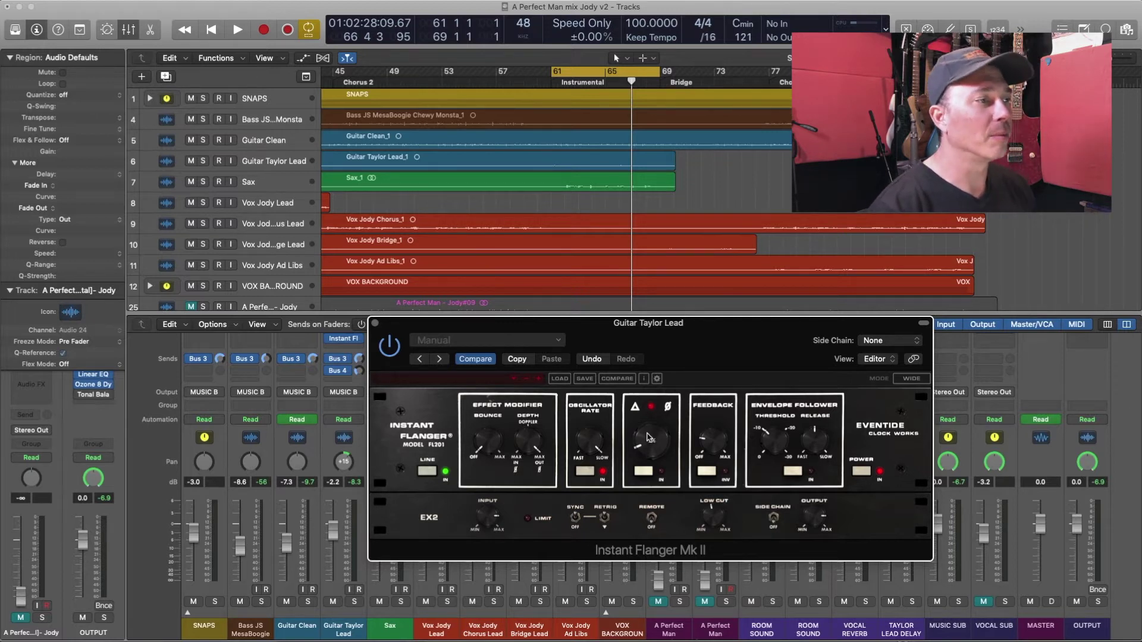
# Step: Switch on the main flange sweep section and turn its knob up slightly during playback
pyautogui.press('space')
pyautogui.click(644, 469)
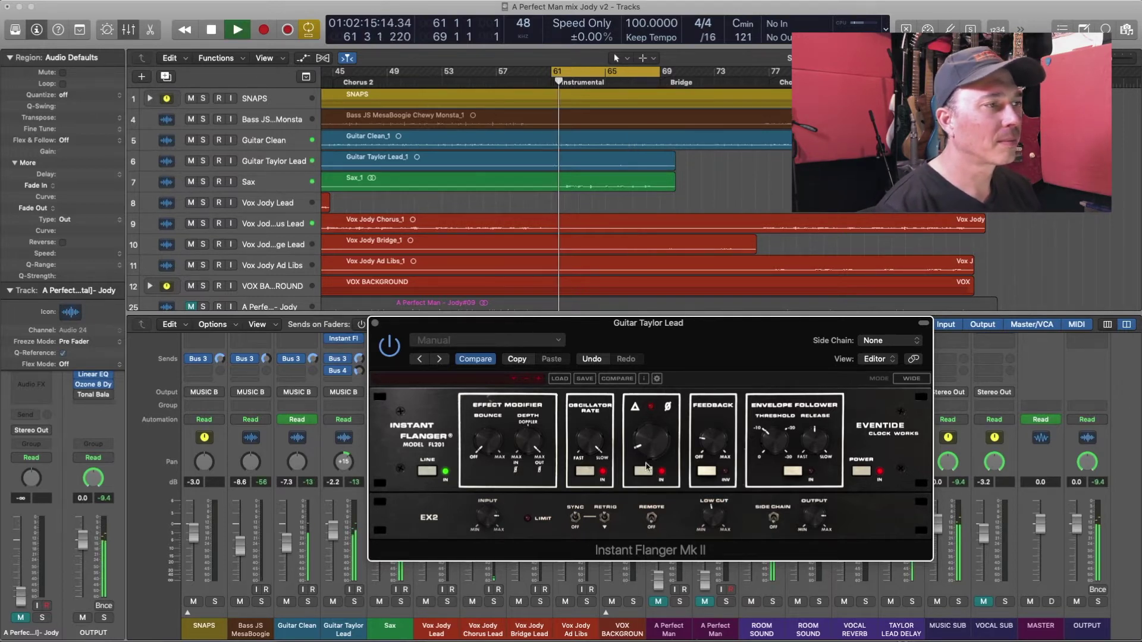
pyautogui.moveTo(649, 445); pyautogui.dragTo(643, 375)
pyautogui.press('space')
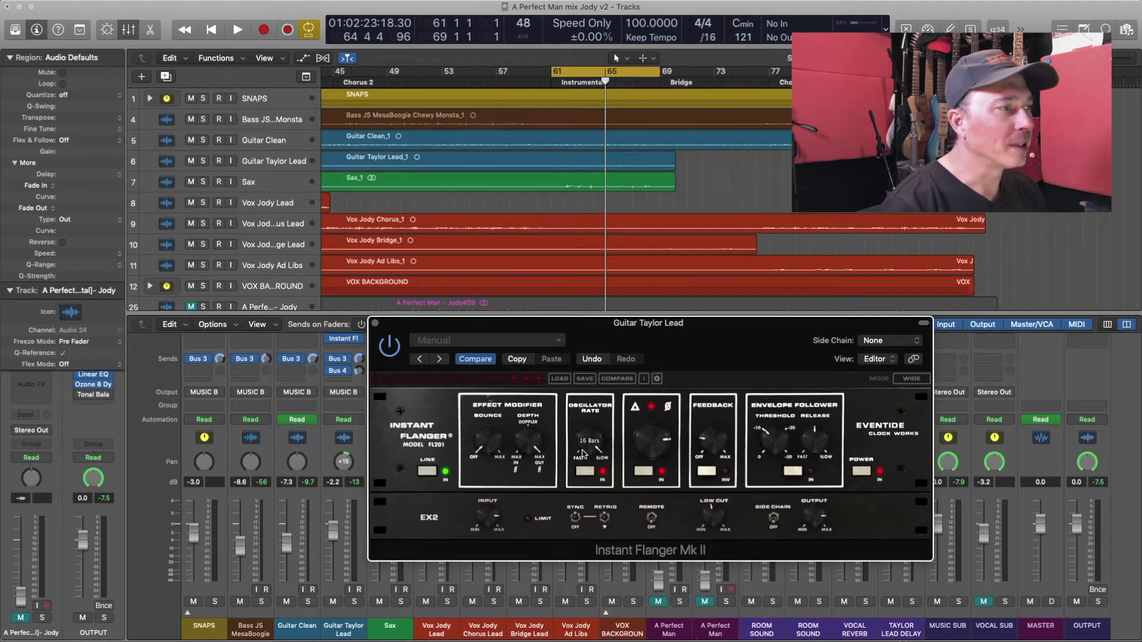
# Step: Slow the oscillator rate from 16 Bars to 6 Bars while auditioning
pyautogui.press('space')
pyautogui.moveTo(582, 453); pyautogui.dragTo(580, 502)
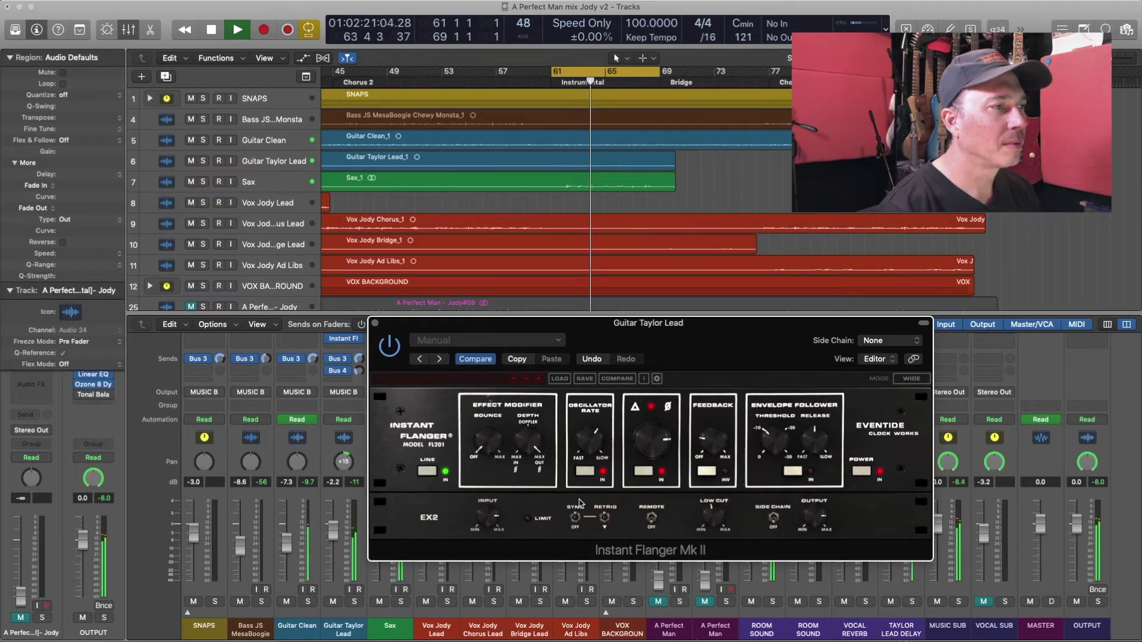
pyautogui.press('space')
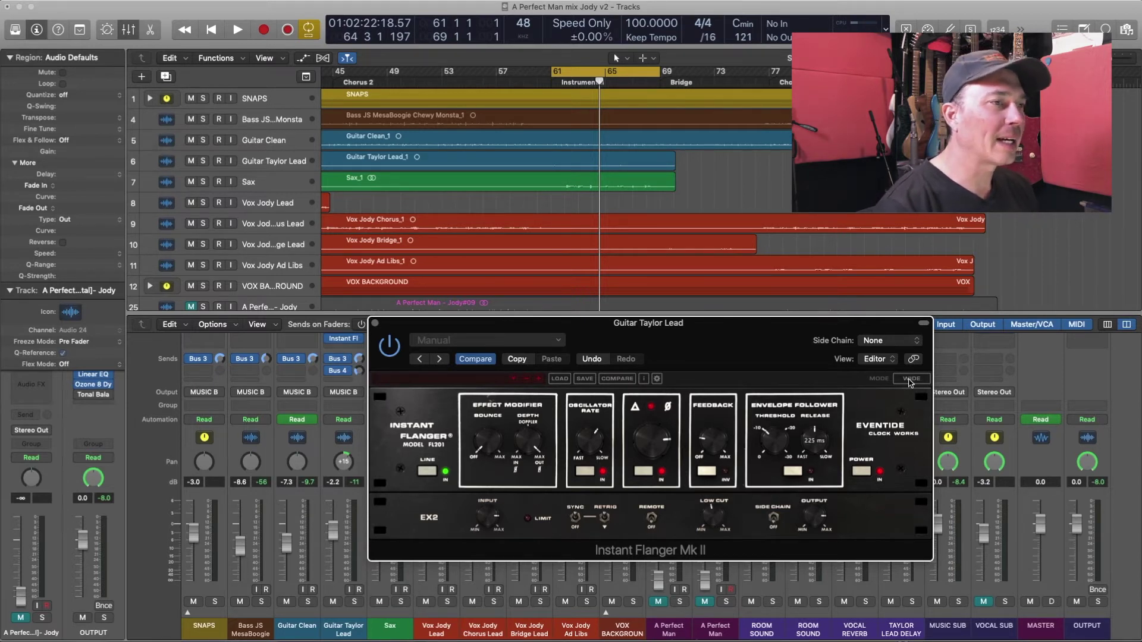
# Step: Switch the flanger mode from Wide to Deep and play the section to hear it
pyautogui.click(910, 379)
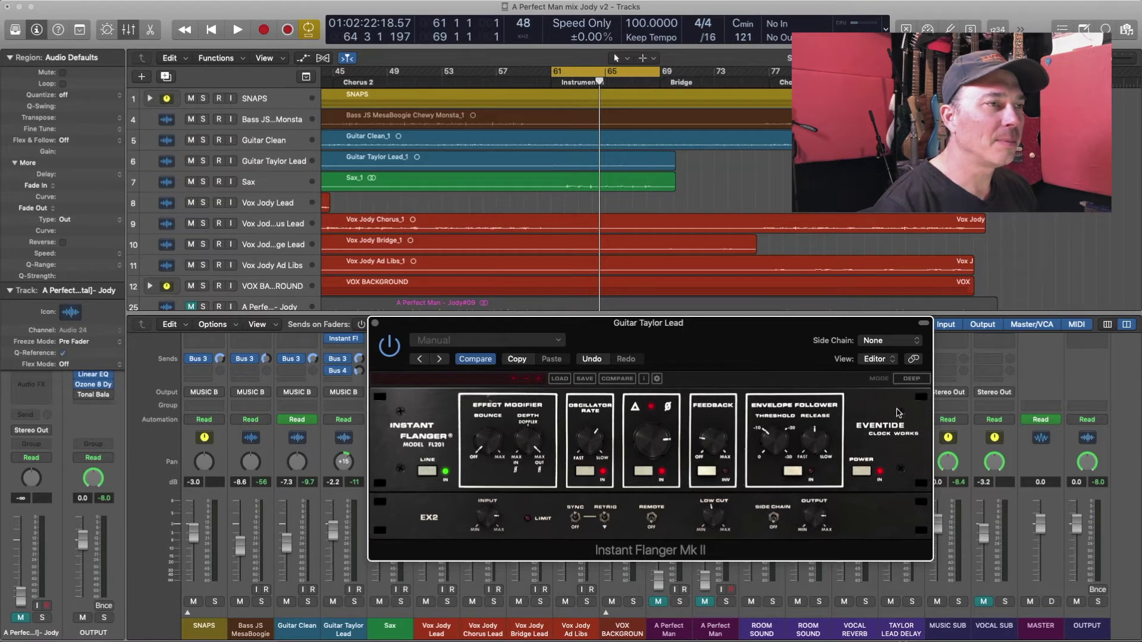
pyautogui.press('space')
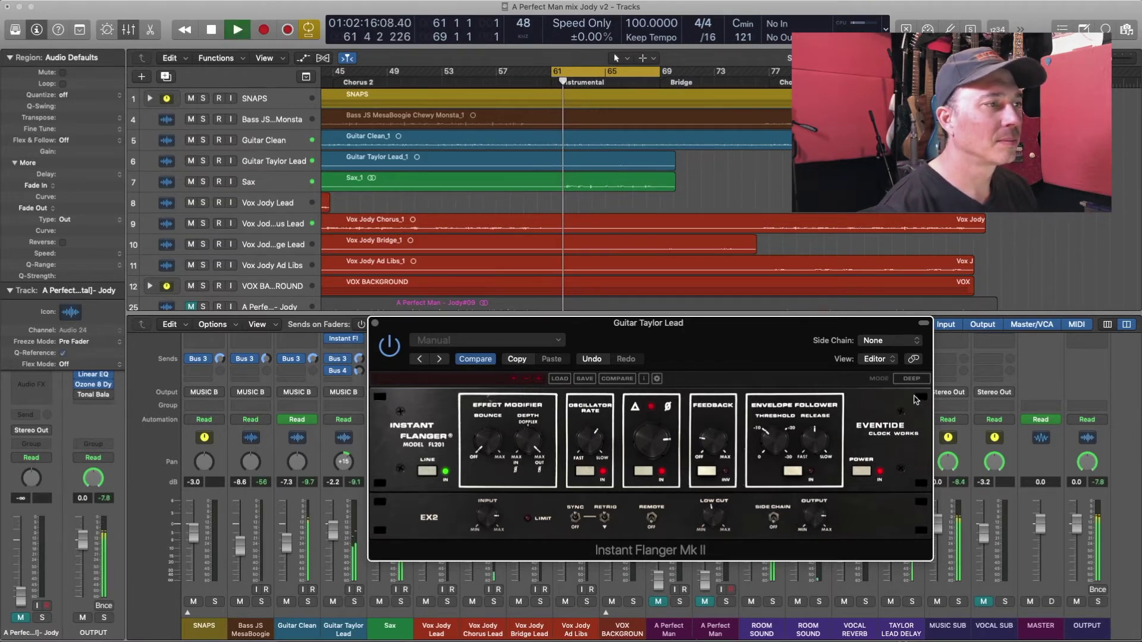
pyautogui.press('space')
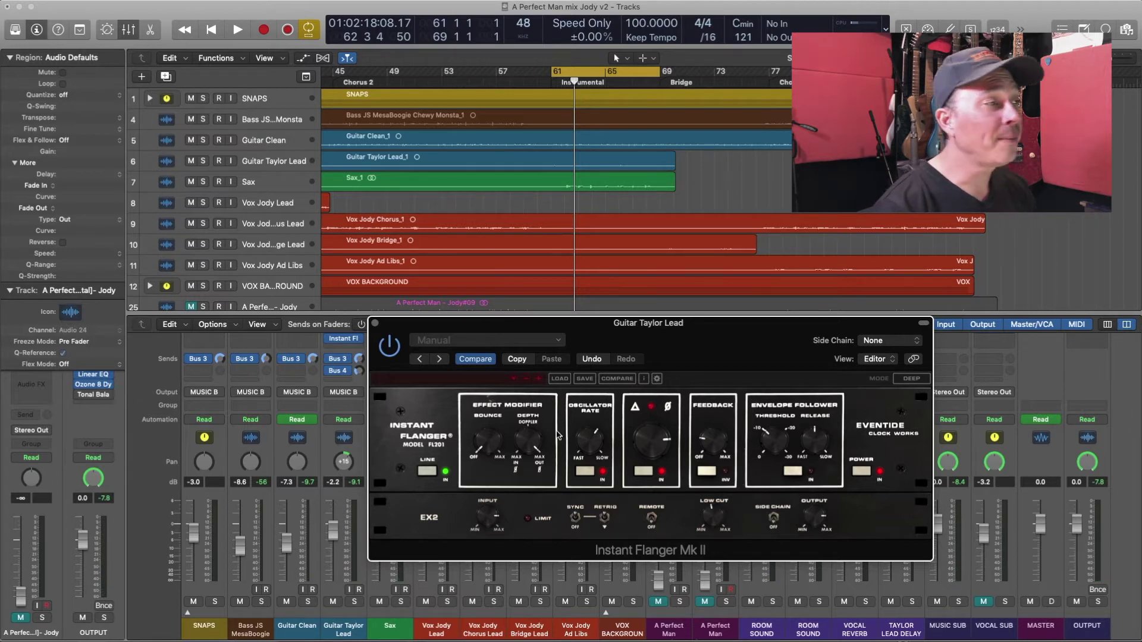
# Step: Lower the Depth/Doppler knob, then push it well up while listening to the guitar lead
pyautogui.moveTo(530, 443); pyautogui.dragTo(524, 515)
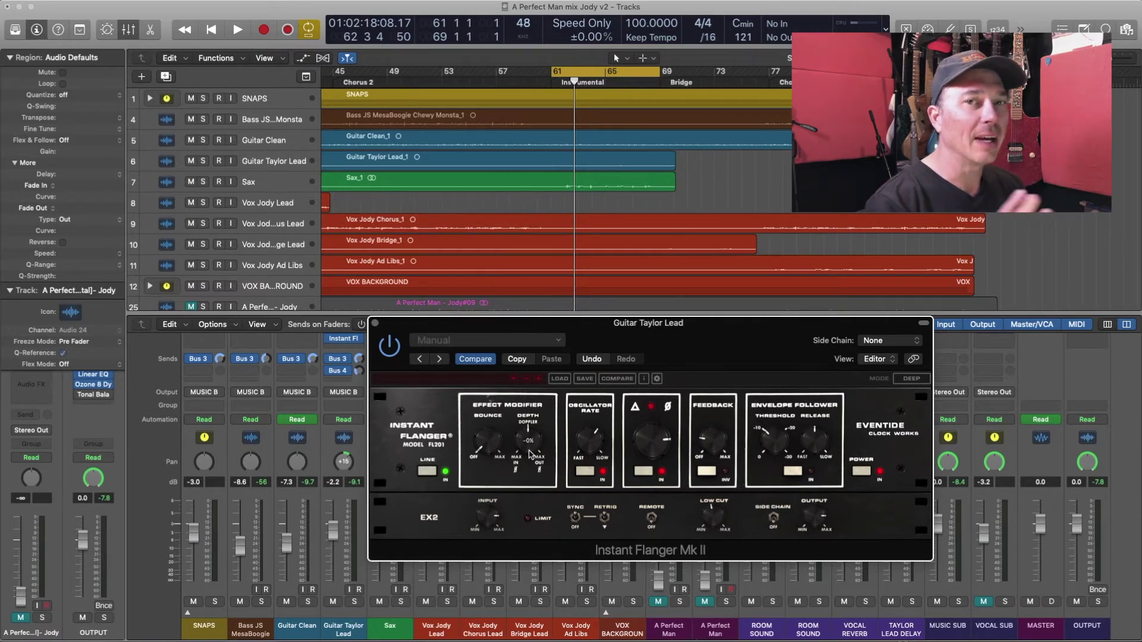
pyautogui.press('space')
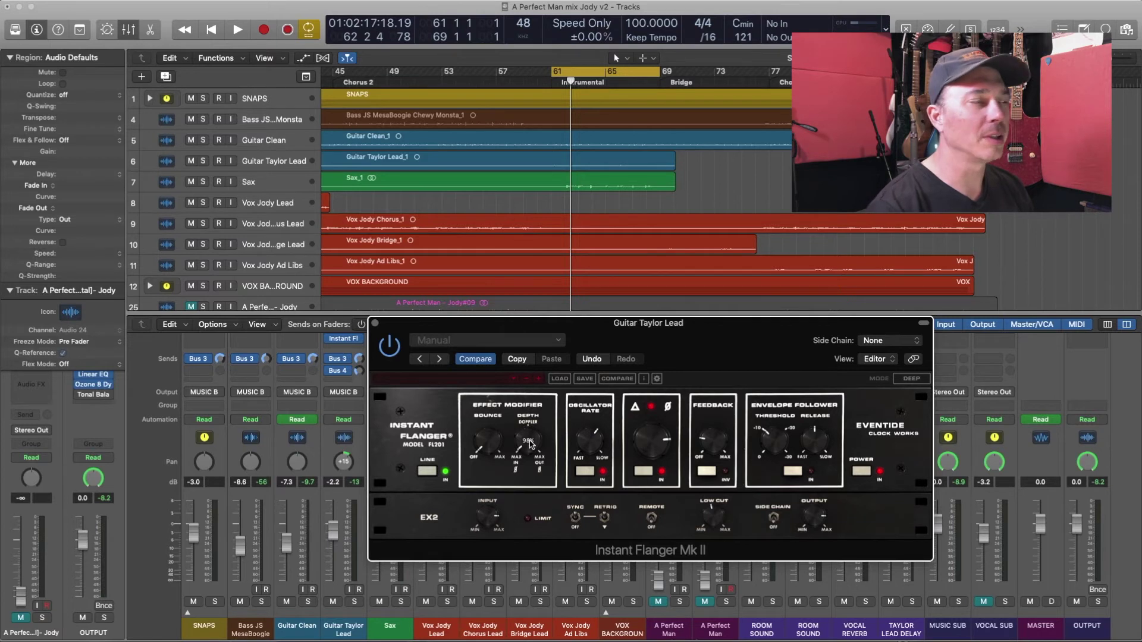
pyautogui.press('space')
pyautogui.moveTo(530, 443); pyautogui.dragTo(518, 294)
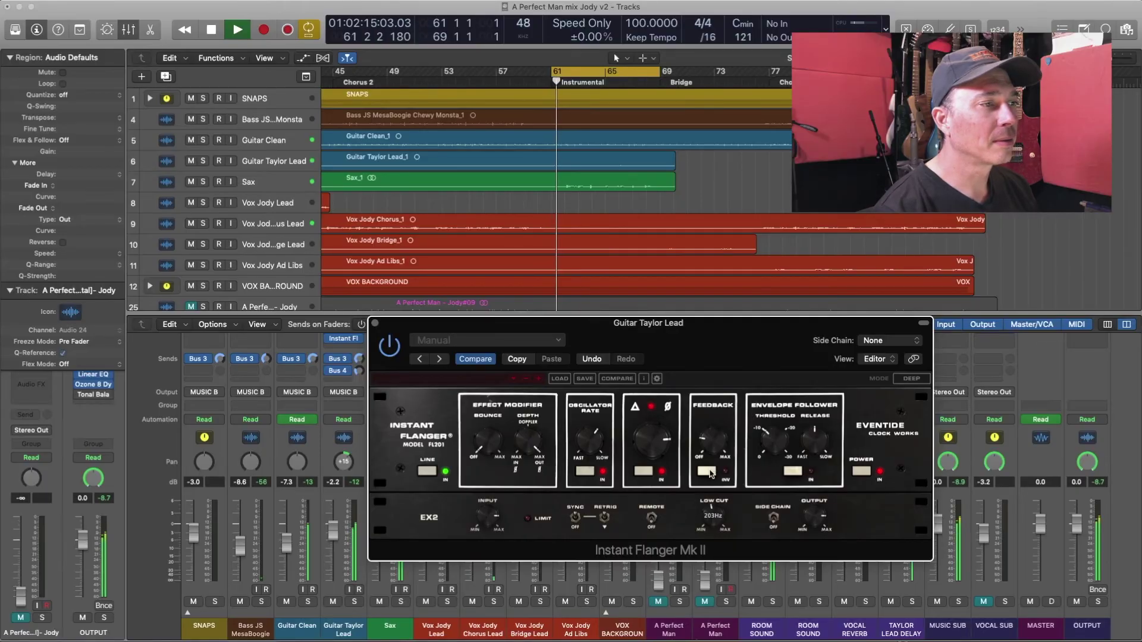
# Step: Turn on the Feedback and Envelope Follower IN switches
pyautogui.click(707, 471)
pyautogui.click(793, 471)
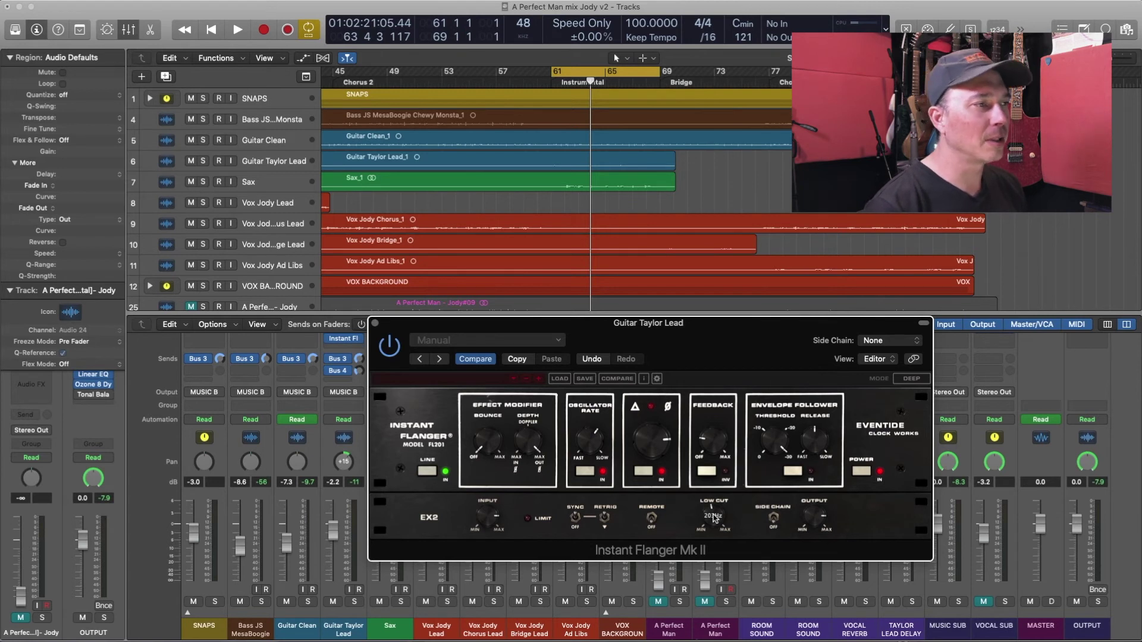
# Step: Raise the EX2 Low Cut to about 750 Hz during playback, then replay the section
pyautogui.press('space')
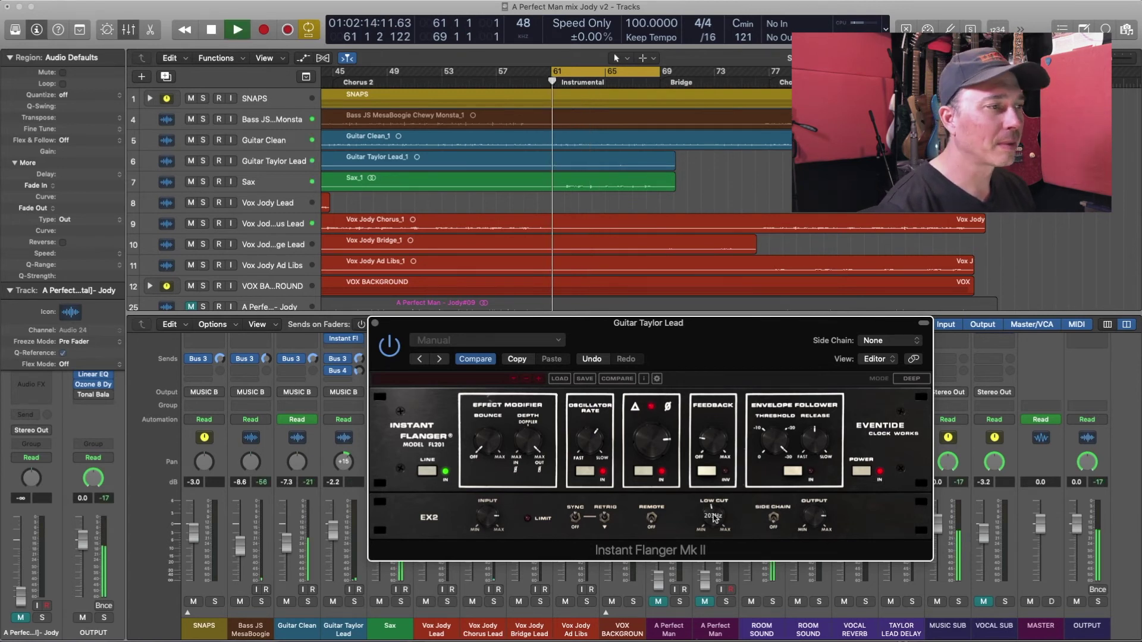
pyautogui.moveTo(714, 518)
pyautogui.mouseDown()
pyautogui.moveTo(710, 548)
pyautogui.moveTo(713, 485)
pyautogui.moveTo(718, 515)
pyautogui.mouseUp()
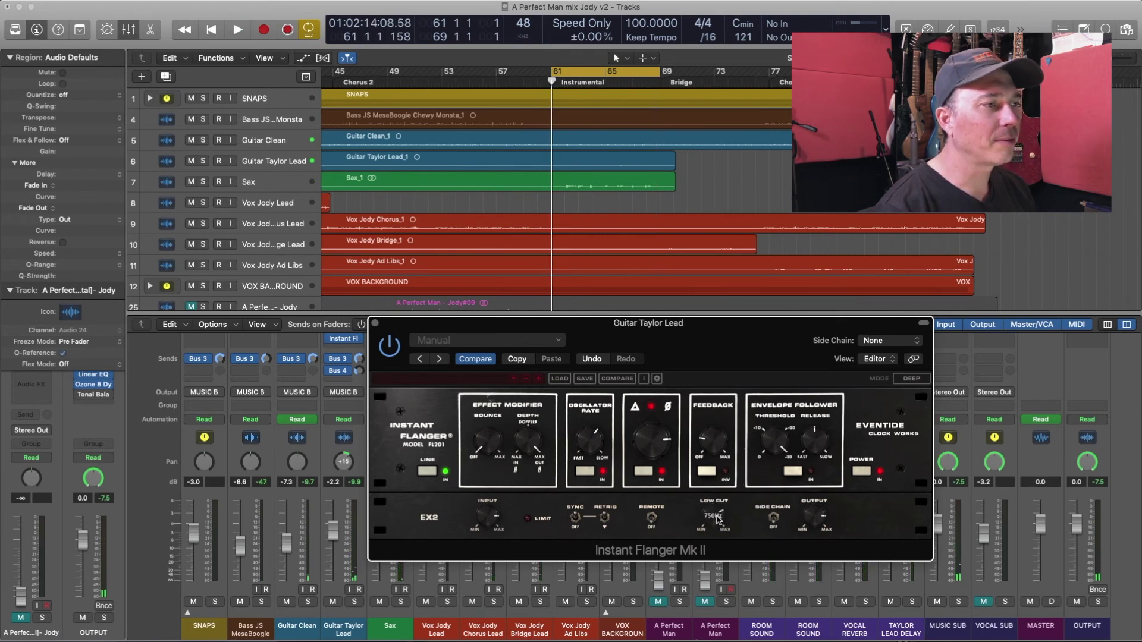
pyautogui.press('space')
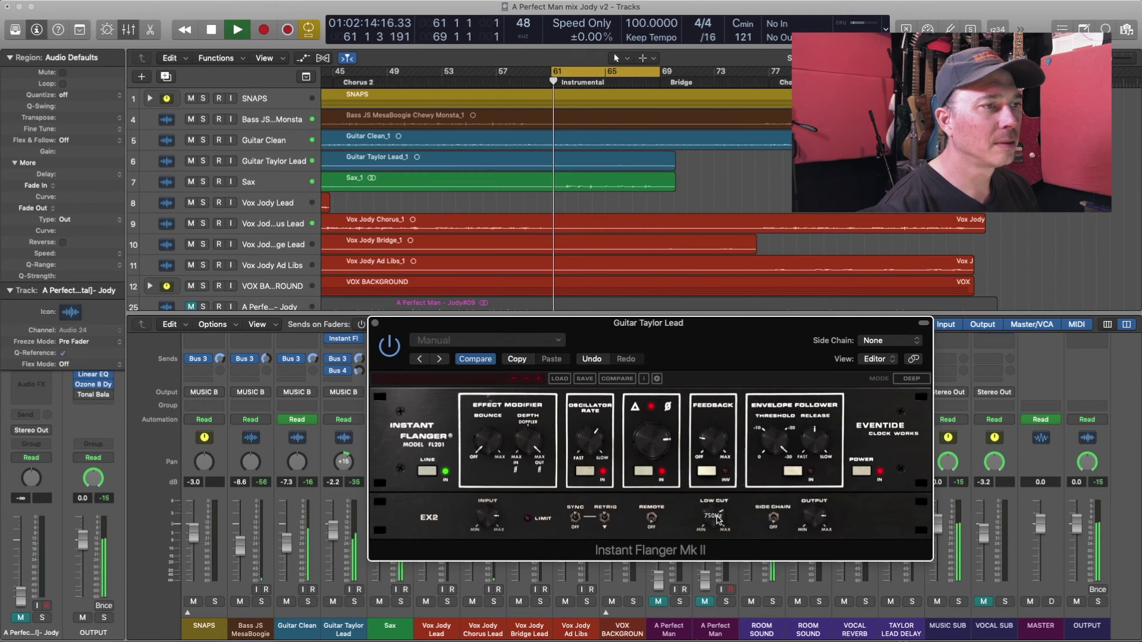